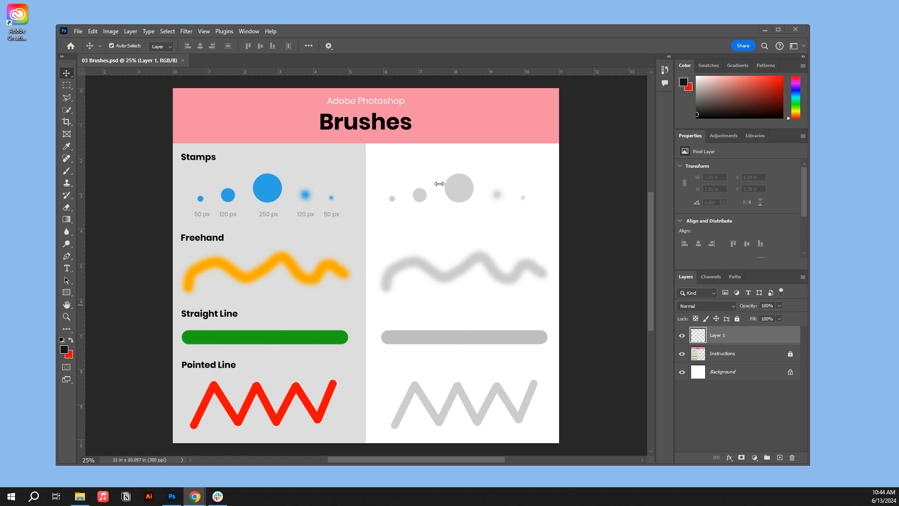
# Try out foreground colors by changing the shade and hue, ending on a saturated blue
pyautogui.click(759, 89)
pyautogui.moveTo(761, 95)
pyautogui.mouseDown()
pyautogui.moveTo(780, 79)
pyautogui.moveTo(721, 107)
pyautogui.mouseUp()
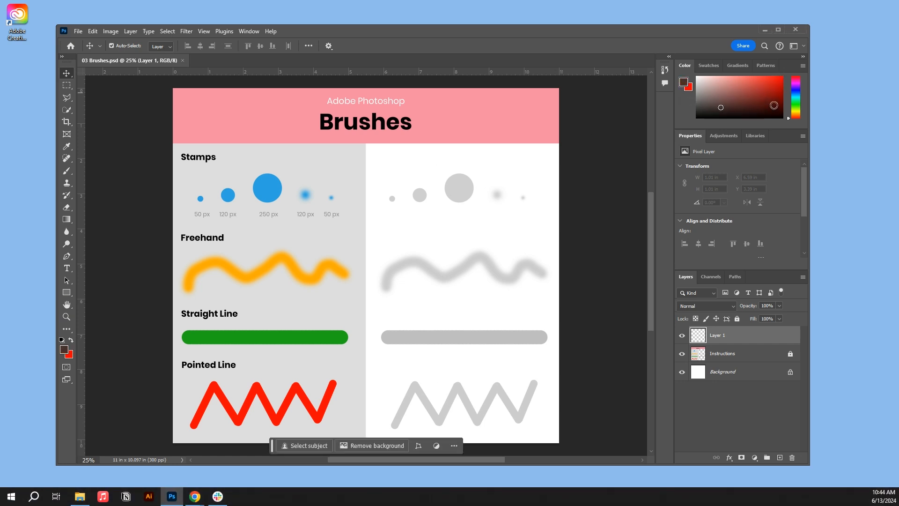
pyautogui.click(799, 89)
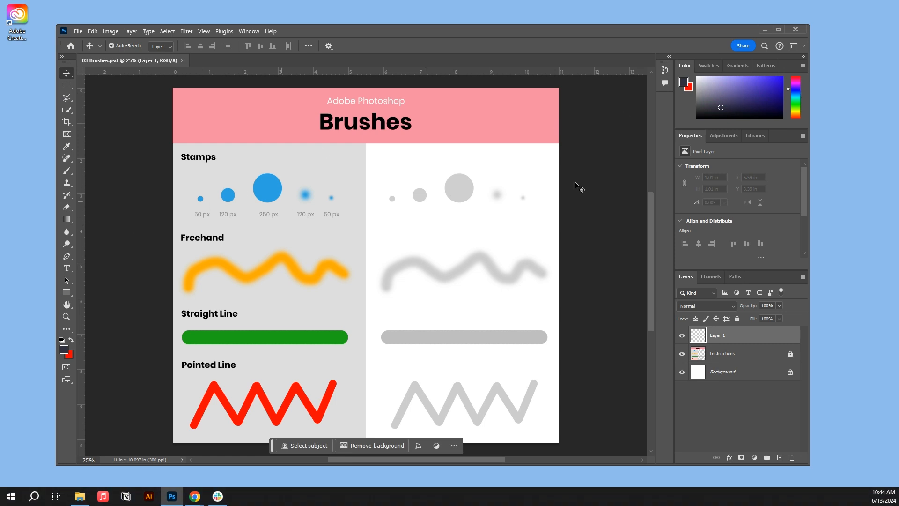
pyautogui.click(778, 86)
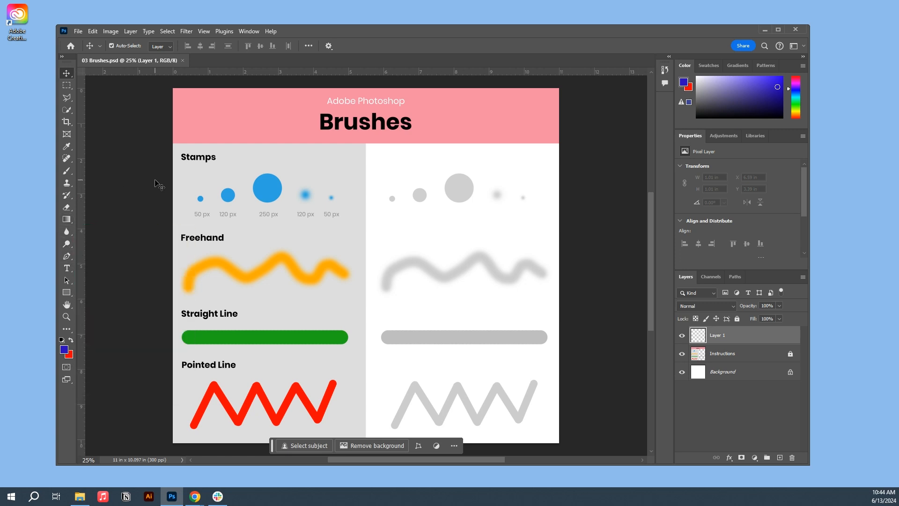
# Sample the light blue from the 250 px example circle as the foreground color and activate the Brush tool
pyautogui.click(66, 146)
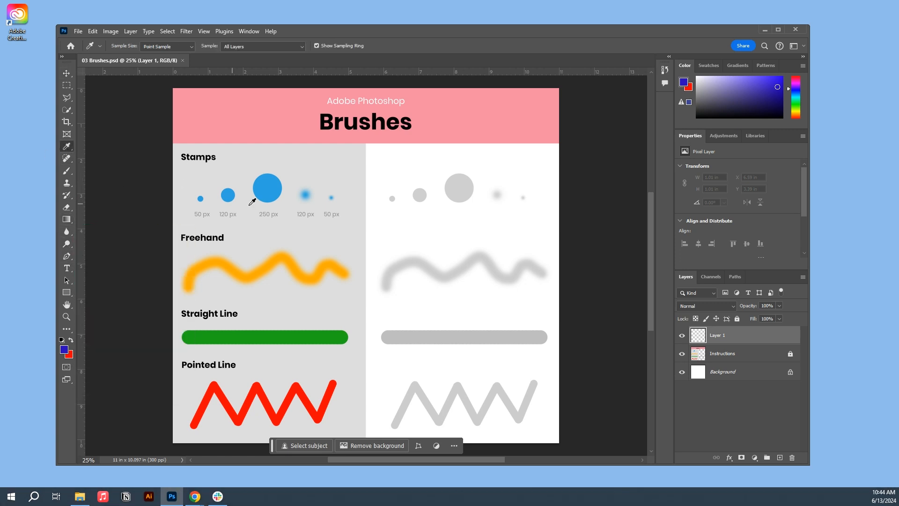
pyautogui.click(268, 186)
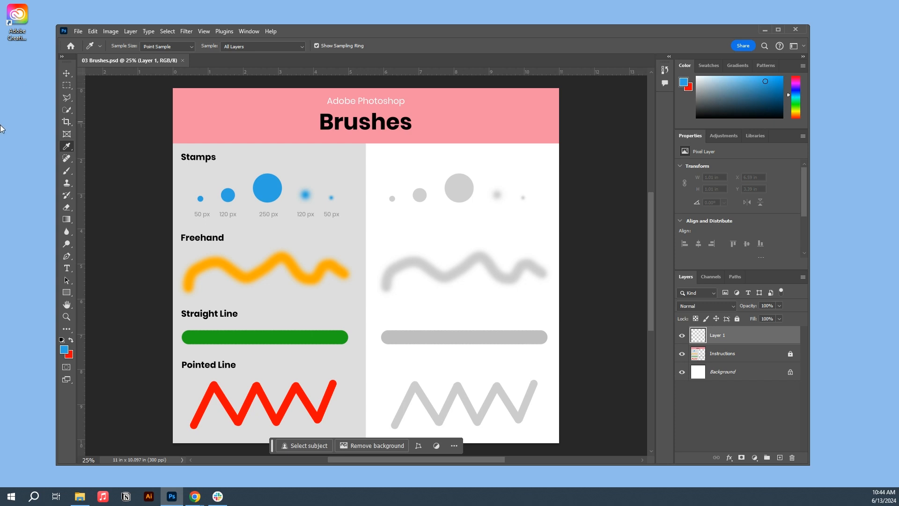
pyautogui.click(66, 171)
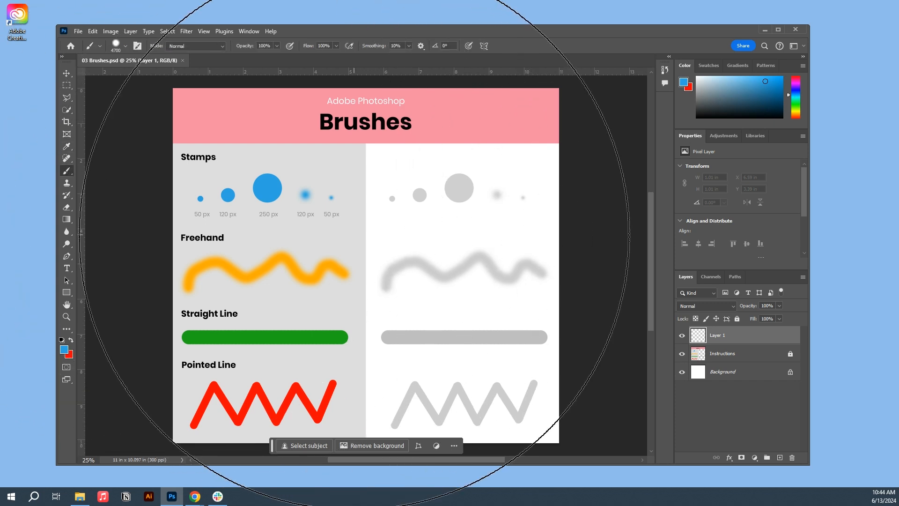
# Set the brush size to 50 px and stamp a blue dot over the first grey circle in the Stamps row
pyautogui.rightClick(354, 234)
pyautogui.moveTo(450, 256); pyautogui.dragTo(410, 258)
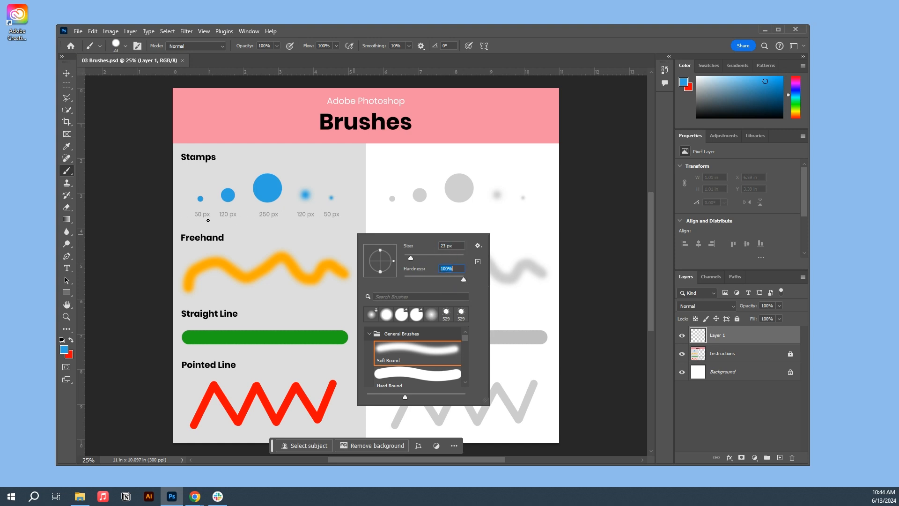
pyautogui.hotkey('shift', 'Tab')
pyautogui.write('50')
pyautogui.press('Return')
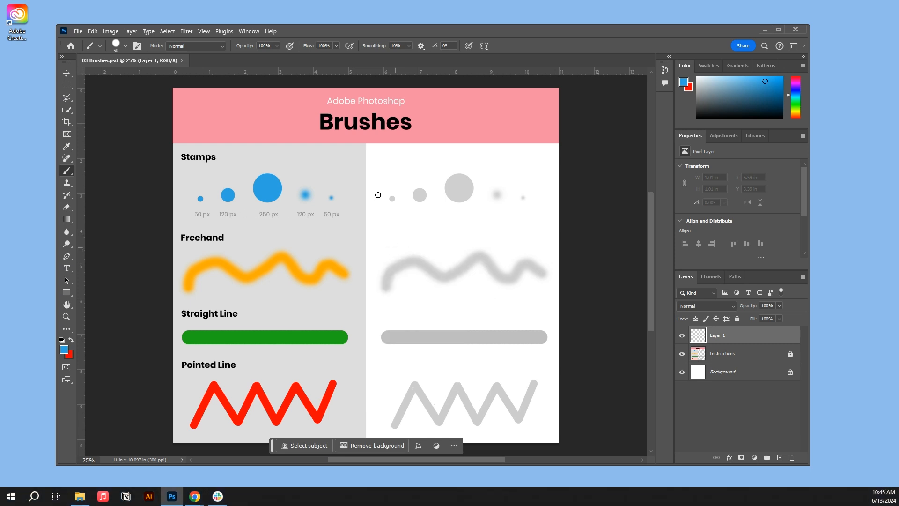
pyautogui.click(393, 197)
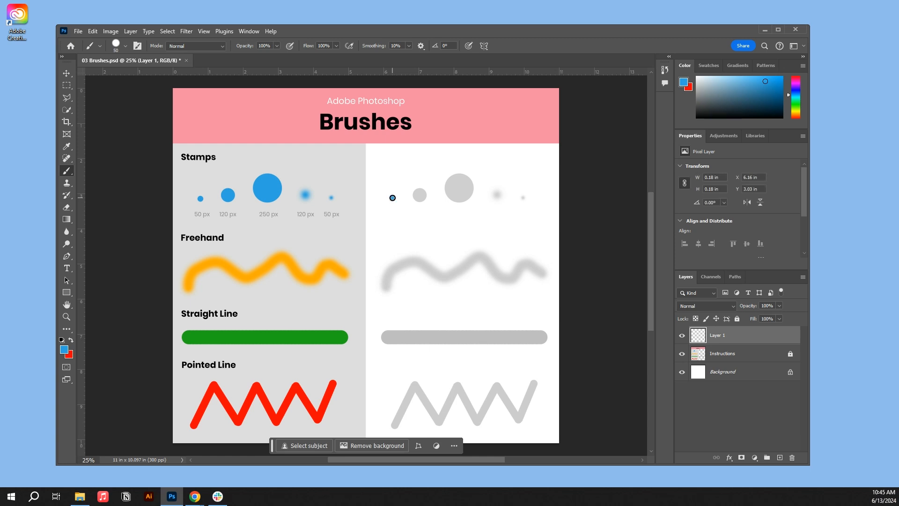
# Set the brush size to 120 px and stamp over the second grey circle in the Stamps row
pyautogui.rightClick(425, 211)
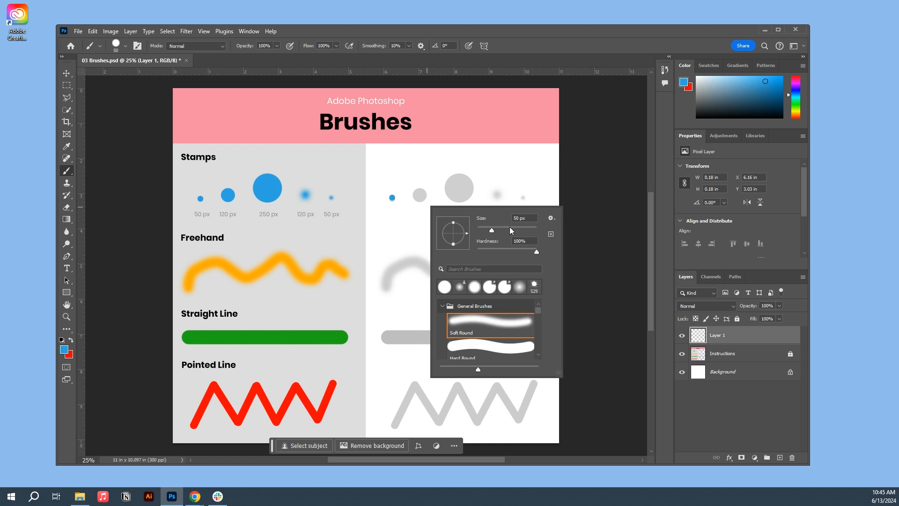
pyautogui.doubleClick(534, 215)
pyautogui.write('120')
pyautogui.press('Return')
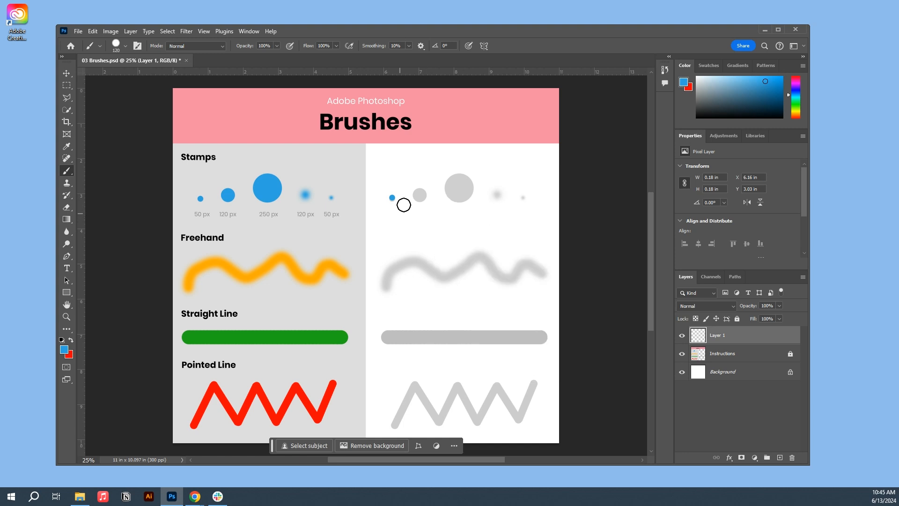
pyautogui.click(420, 194)
# Set the brush size to 250 px and stamp over the large third grey circle
pyautogui.rightClick(466, 208)
pyautogui.click(523, 221)
pyautogui.write('250')
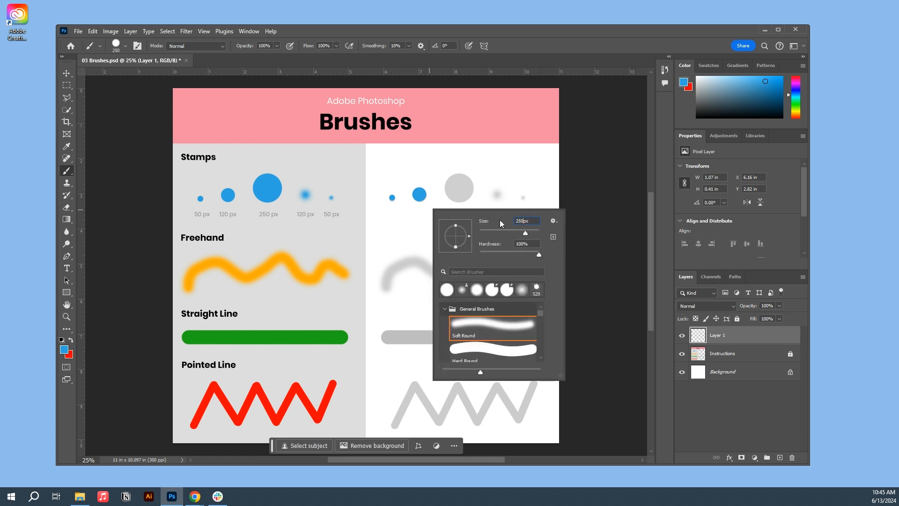
pyautogui.press('Return')
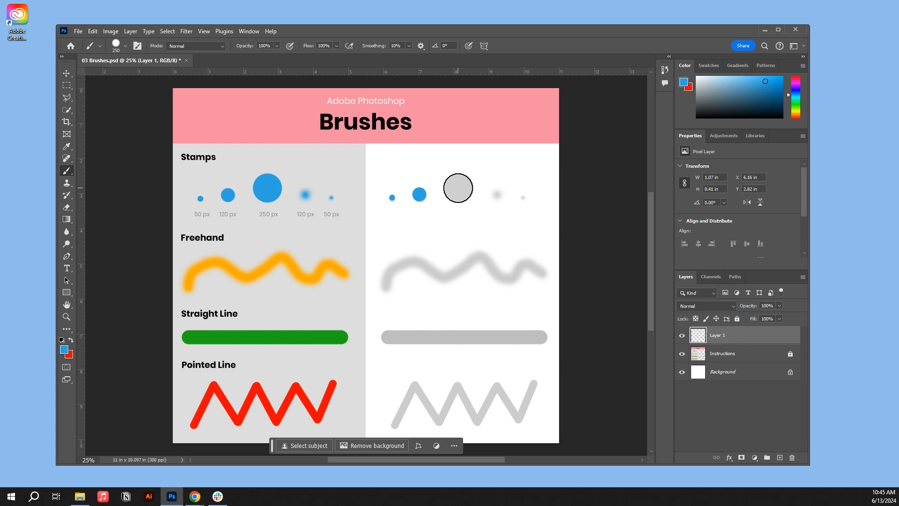
pyautogui.click(459, 188)
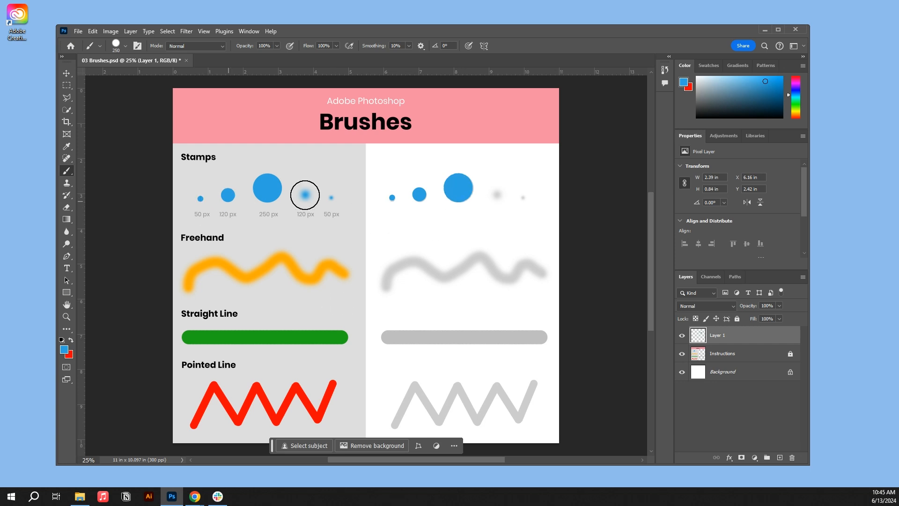
# Set the brush to 120 px with 0% hardness and stamp over the blurred fourth circle
pyautogui.rightClick(473, 210)
pyautogui.click(580, 217)
pyautogui.write('120')
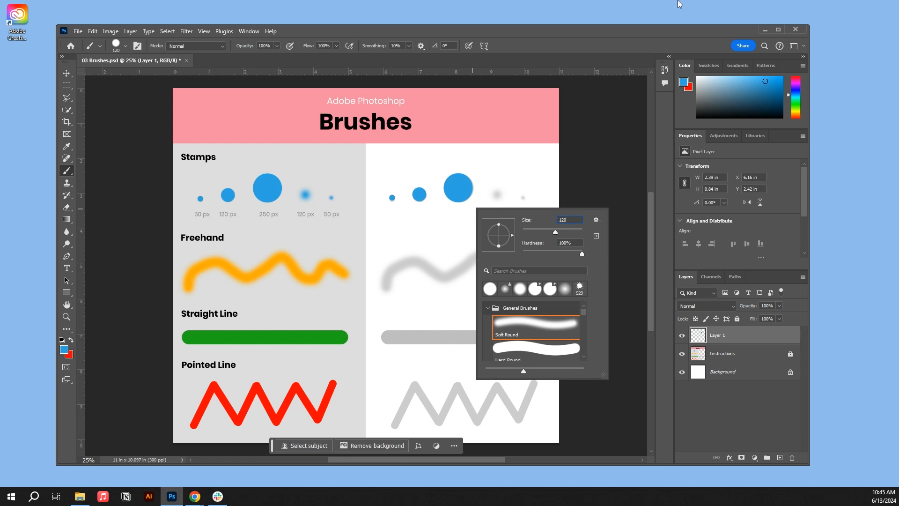
pyautogui.press('Return')
pyautogui.moveTo(537, 258); pyautogui.dragTo(520, 255)
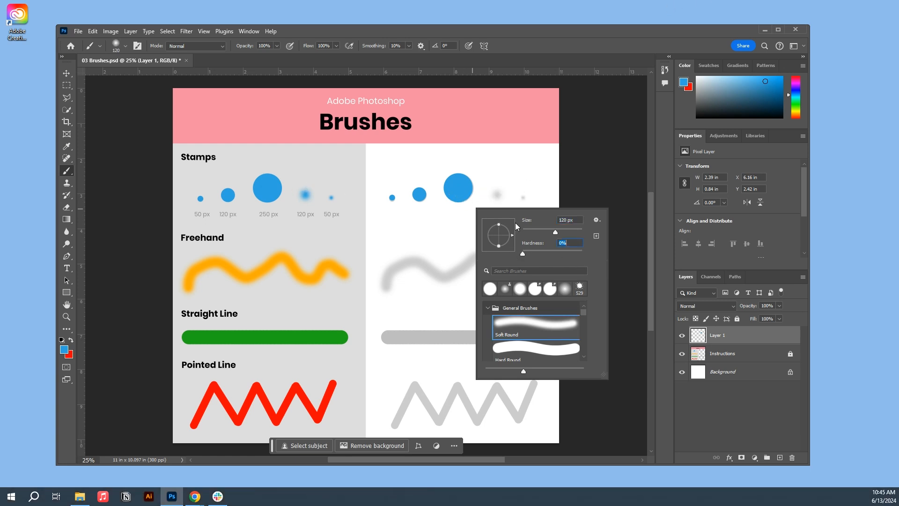
pyautogui.click(497, 194)
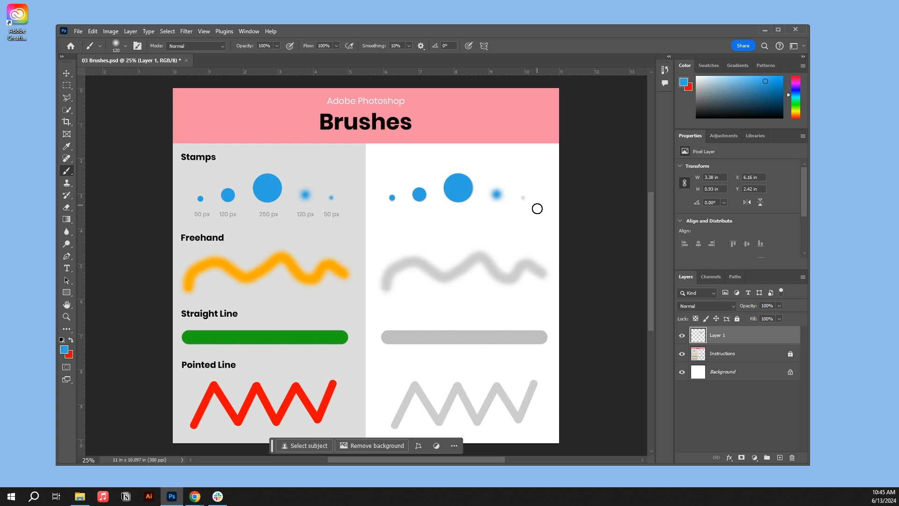
# Set the soft brush size to 50 px and stamp over the small blurred fifth circle
pyautogui.rightClick(519, 190)
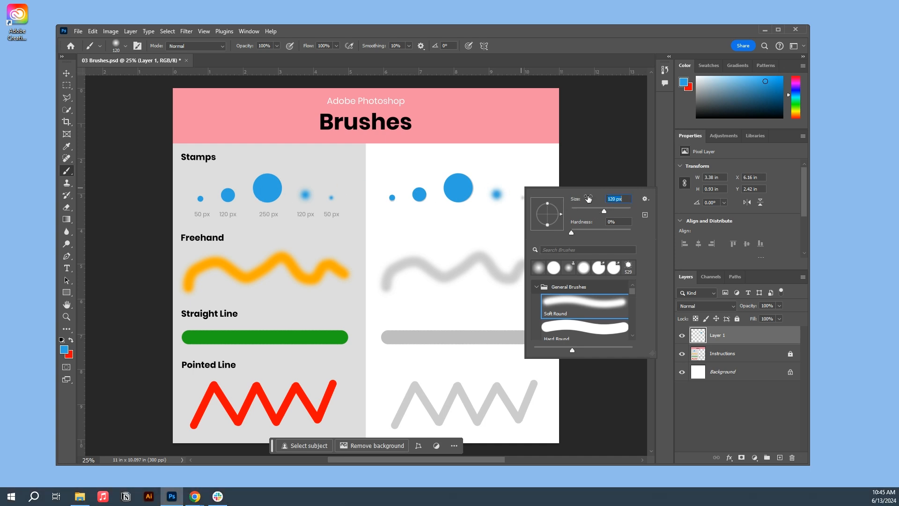
pyautogui.write('50')
pyautogui.press('Return')
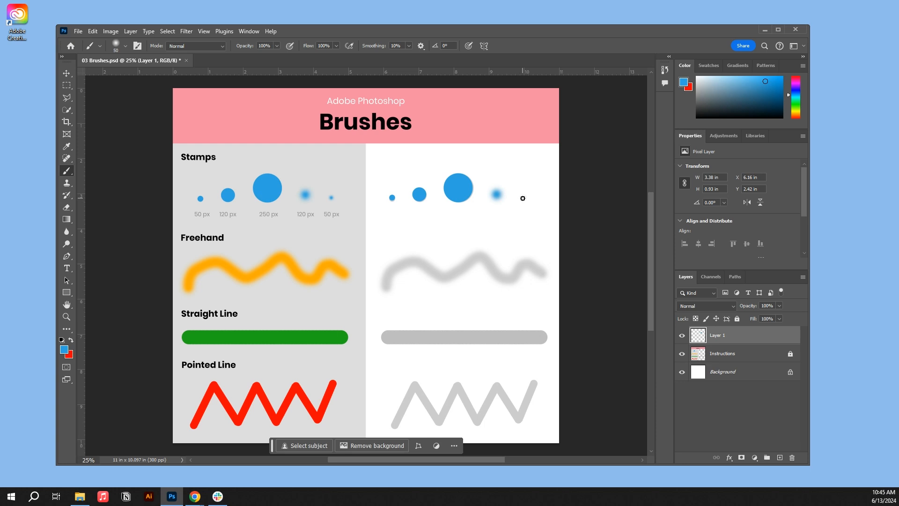
pyautogui.click(523, 198)
# Paint over the grey wavy Freehand guide in a muted grey-blue with the soft brush at 120 px
pyautogui.rightClick(447, 239)
pyautogui.click(539, 252)
pyautogui.write('1')
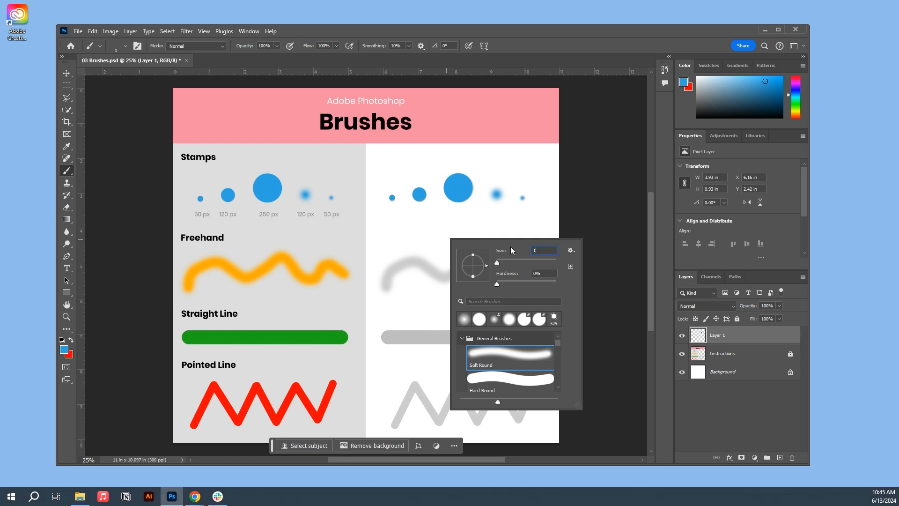
pyautogui.write('20')
pyautogui.press('Return')
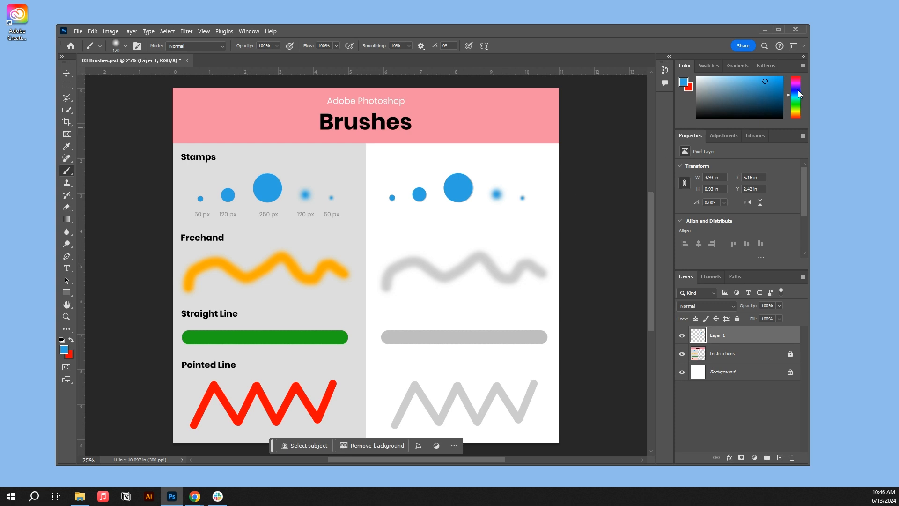
pyautogui.click(742, 115)
pyautogui.click(721, 90)
pyautogui.moveTo(387, 285)
pyautogui.mouseDown()
pyautogui.moveTo(420, 262)
pyautogui.moveTo(452, 279)
pyautogui.moveTo(485, 258)
pyautogui.moveTo(500, 273)
pyautogui.moveTo(522, 276)
pyautogui.moveTo(546, 274)
pyautogui.mouseUp()
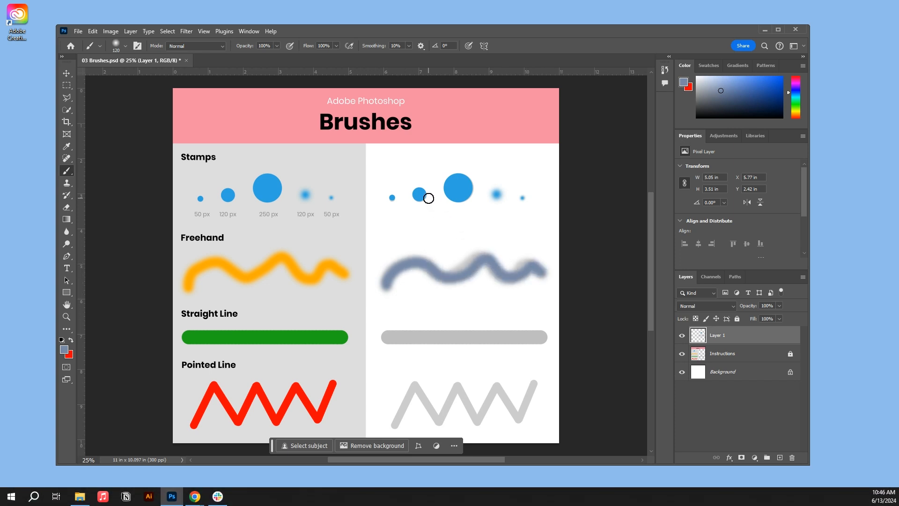
# Set the brush hardness to 100% and the foreground color to a dark green
pyautogui.rightClick(451, 342)
pyautogui.moveTo(525, 358); pyautogui.dragTo(551, 358)
pyautogui.click(795, 104)
pyautogui.click(782, 92)
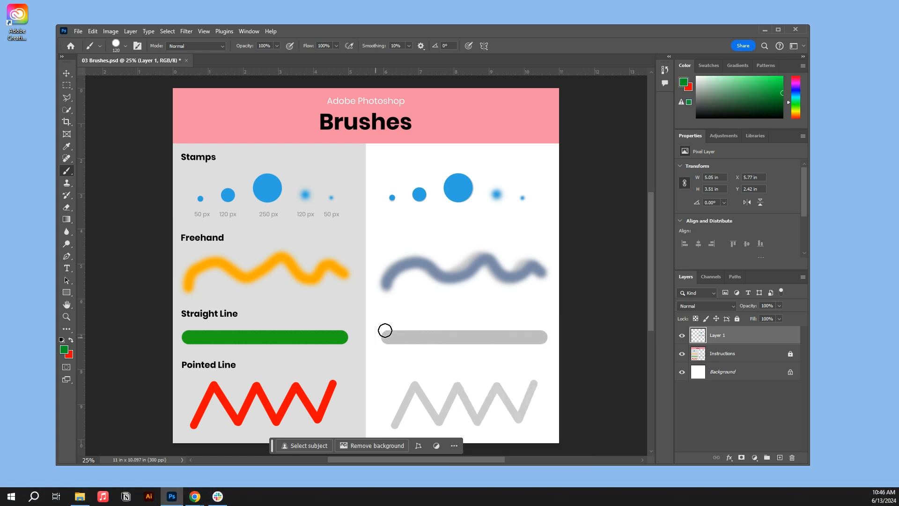
# Try freehand, straight and connected green test strokes around the Straight Line guide, and undo them all
pyautogui.moveTo(392, 312); pyautogui.dragTo(553, 307)
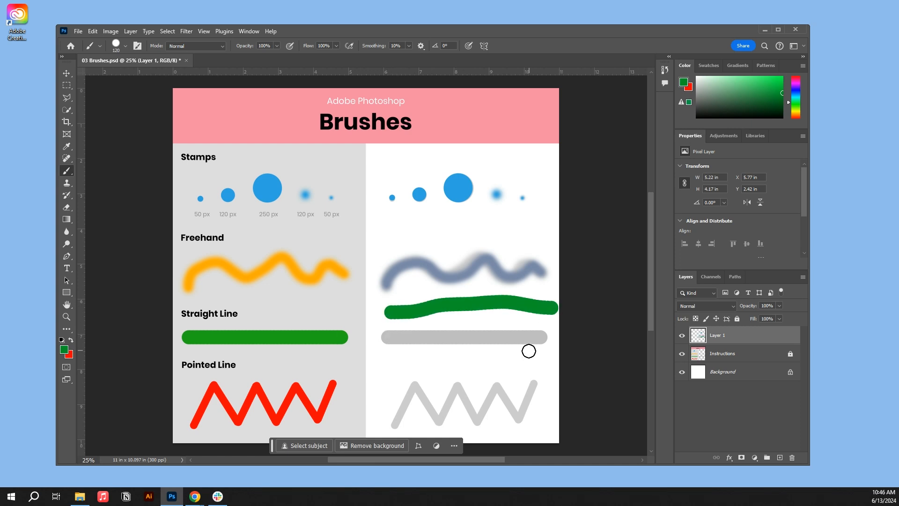
pyautogui.hotkey('ctrl', 'z')
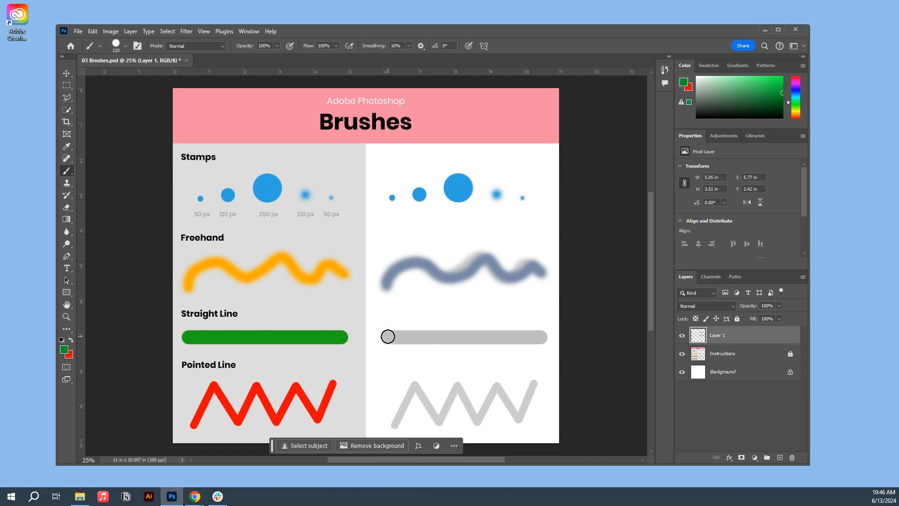
pyautogui.moveTo(388, 336); pyautogui.dragTo(544, 334)
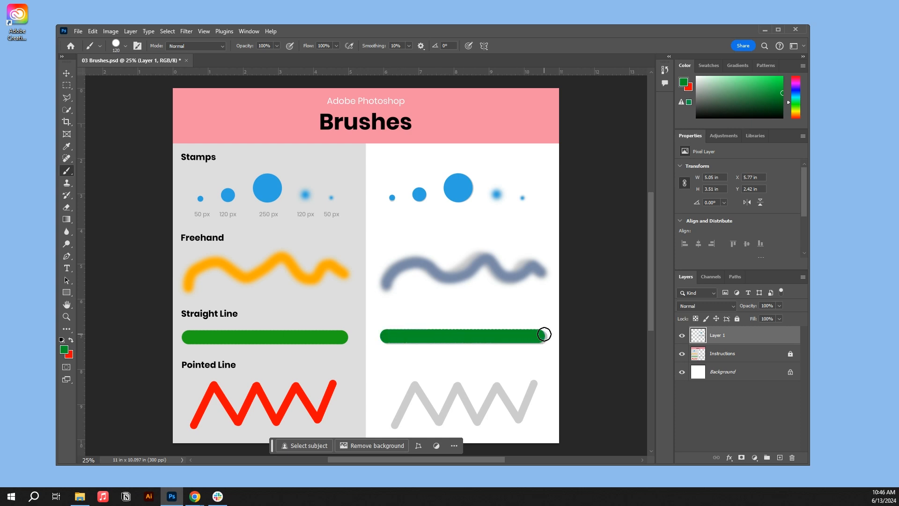
pyautogui.moveTo(476, 330)
pyautogui.mouseDown()
pyautogui.moveTo(545, 331)
pyautogui.moveTo(385, 334)
pyautogui.moveTo(529, 336)
pyautogui.mouseUp()
pyautogui.moveTo(469, 368)
pyautogui.mouseDown()
pyautogui.moveTo(483, 308)
pyautogui.moveTo(458, 382)
pyautogui.moveTo(486, 334)
pyautogui.moveTo(450, 423)
pyautogui.mouseUp()
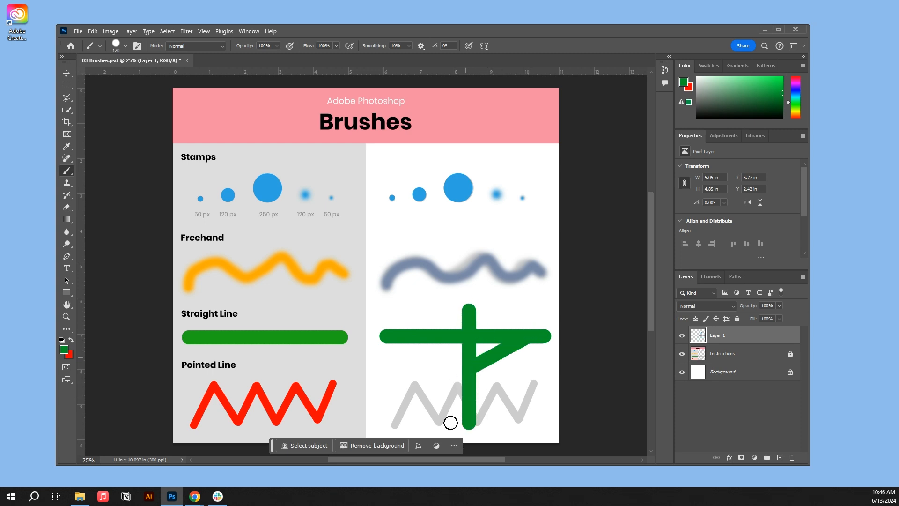
pyautogui.moveTo(437, 372); pyautogui.dragTo(469, 356)
pyautogui.moveTo(492, 322)
pyautogui.mouseDown()
pyautogui.moveTo(461, 374)
pyautogui.moveTo(431, 389)
pyautogui.moveTo(521, 375)
pyautogui.moveTo(387, 360)
pyautogui.moveTo(475, 337)
pyautogui.moveTo(448, 372)
pyautogui.mouseUp()
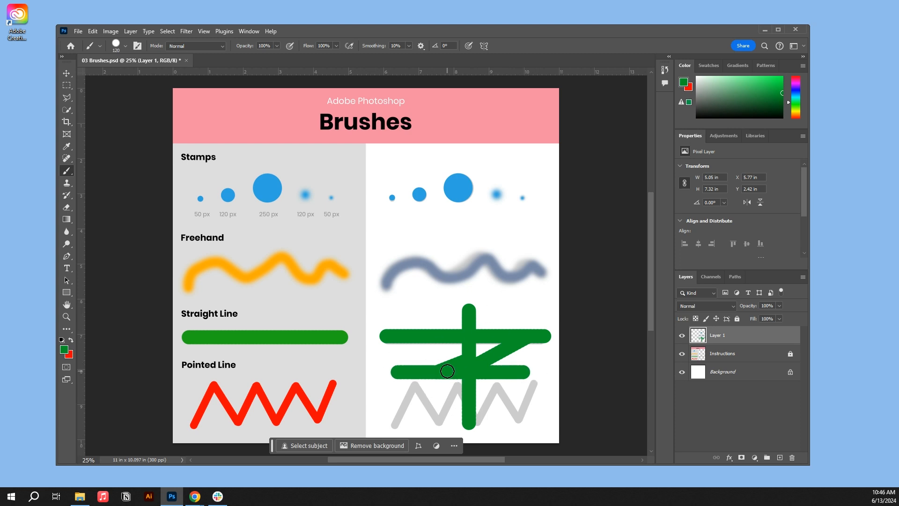
pyautogui.hotkey('ctrl', 'z')
pyautogui.hotkey('ctrl', 'z')
pyautogui.hotkey('ctrl', 'z')
pyautogui.hotkey('ctrl', 'z')
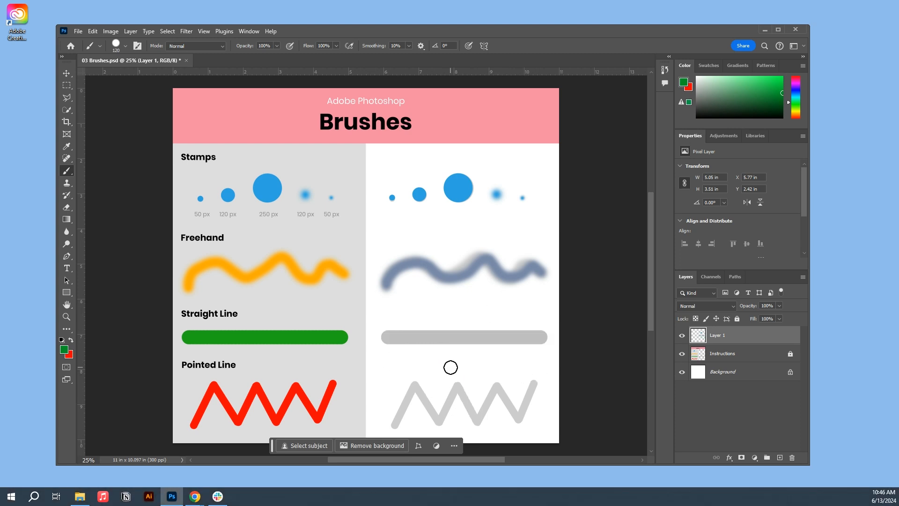
# Paint one straight green stroke along the grey bar of the Straight Line guide
pyautogui.click(389, 336)
pyautogui.moveTo(389, 336); pyautogui.dragTo(538, 335)
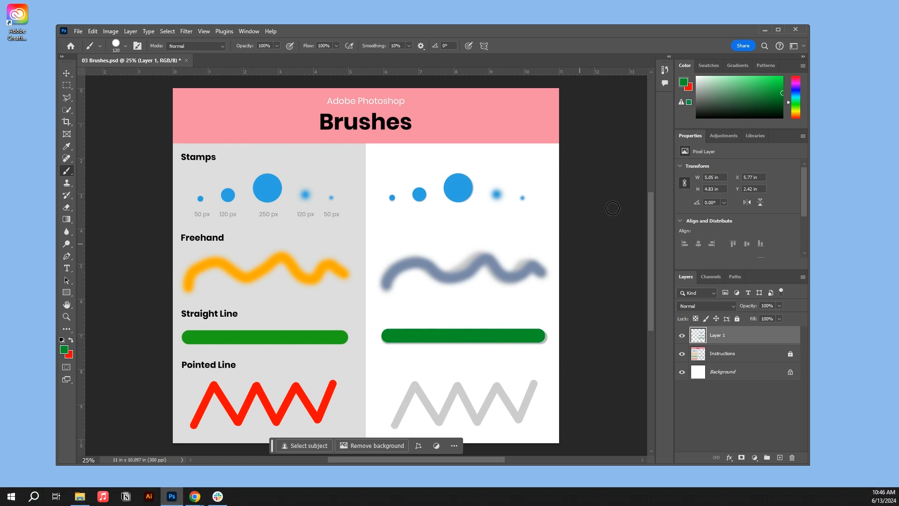
# Trace the grey zigzag of the Pointed Line guide with connected straight segments in crimson, using a 66 px hard brush
pyautogui.click(798, 78)
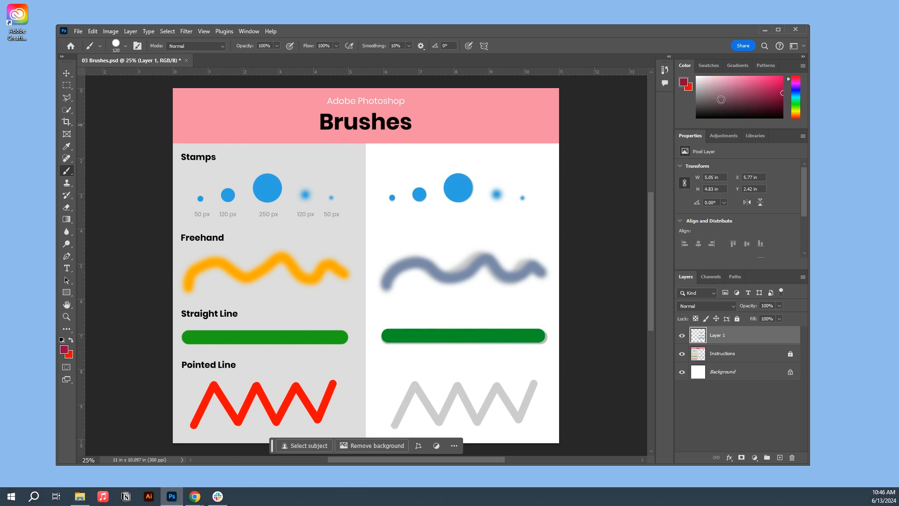
pyautogui.rightClick(419, 397)
pyautogui.moveTo(491, 334); pyautogui.dragTo(486, 337)
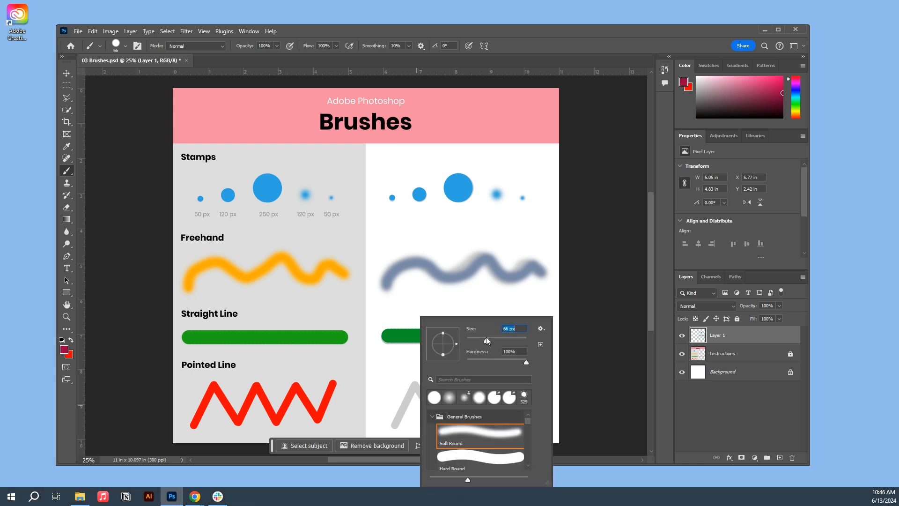
pyautogui.press('Return')
pyautogui.click(394, 424)
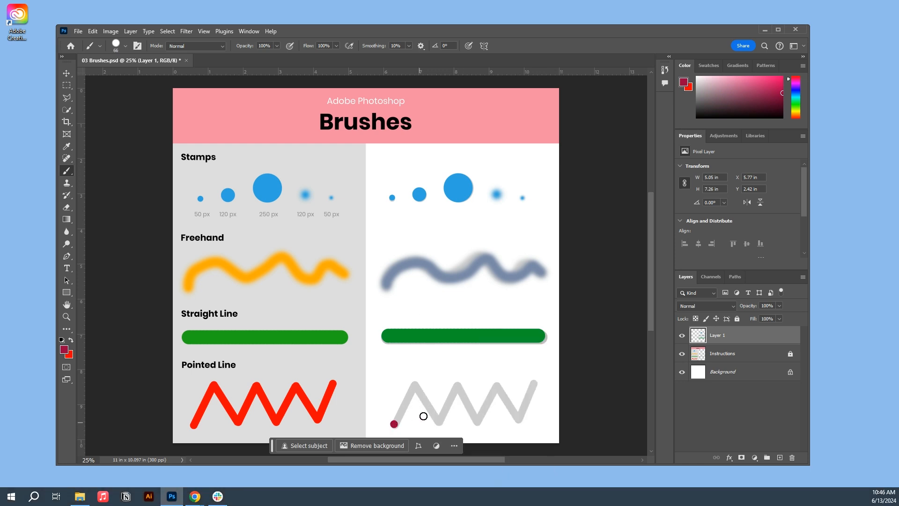
pyautogui.keyDown('shift'); pyautogui.click(414, 386); pyautogui.keyUp('shift')
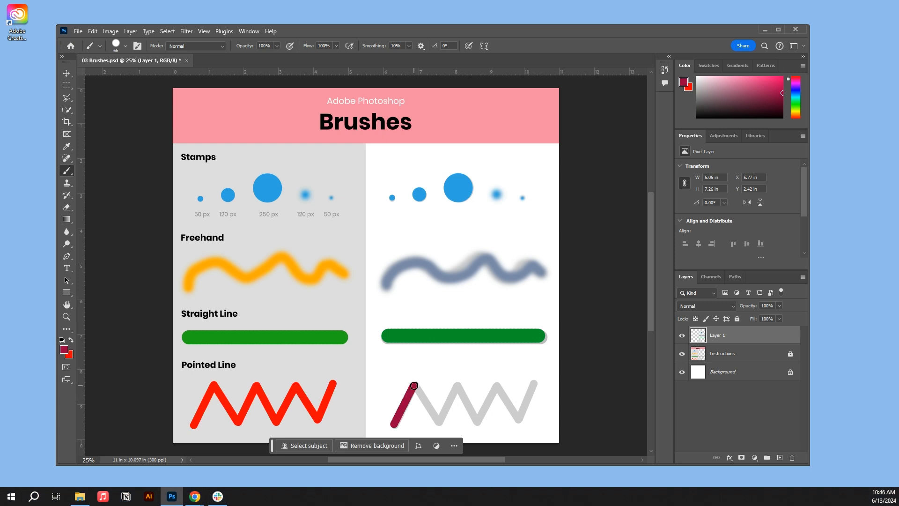
pyautogui.keyDown('shift'); pyautogui.click(440, 424); pyautogui.keyUp('shift')
pyautogui.keyDown('shift'); pyautogui.click(461, 385); pyautogui.keyUp('shift')
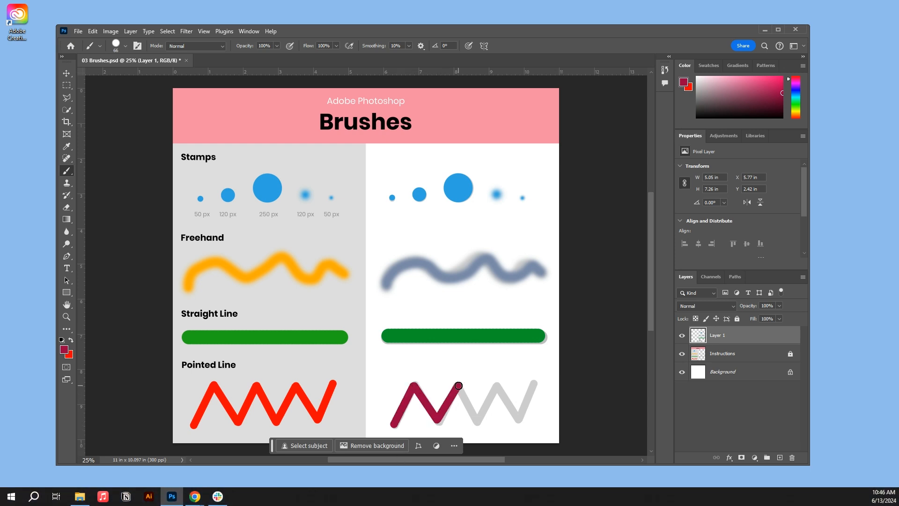
pyautogui.keyDown('shift'); pyautogui.click(476, 422); pyautogui.keyUp('shift')
pyautogui.keyDown('shift'); pyautogui.click(497, 385); pyautogui.keyUp('shift')
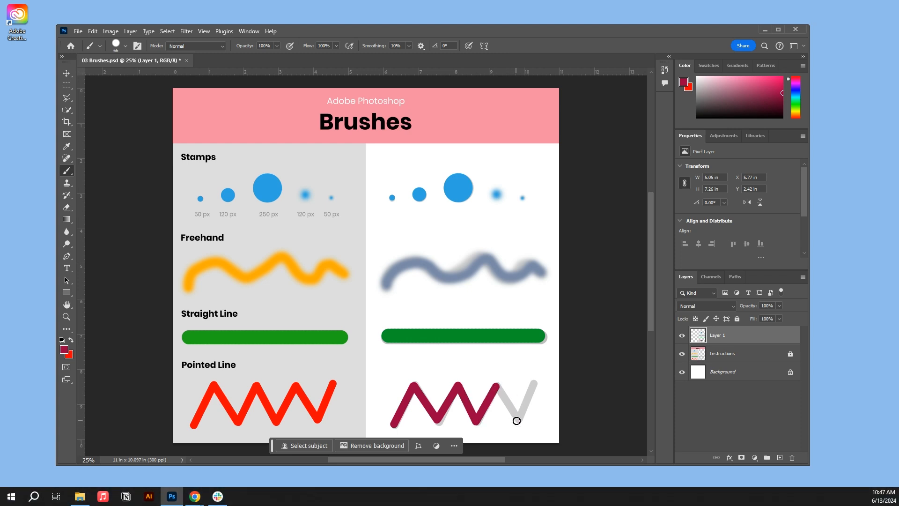
pyautogui.keyDown('shift'); pyautogui.click(519, 418); pyautogui.keyUp('shift')
pyautogui.keyDown('shift'); pyautogui.click(535, 385); pyautogui.keyUp('shift')
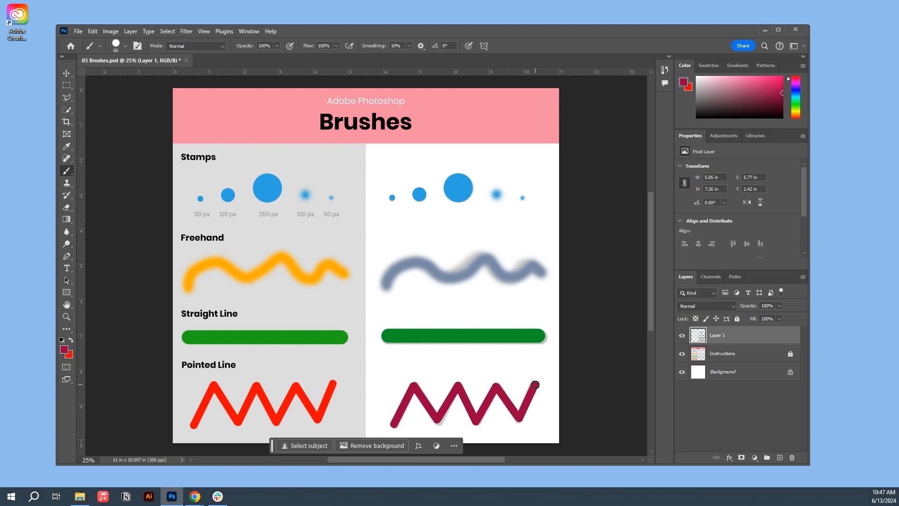